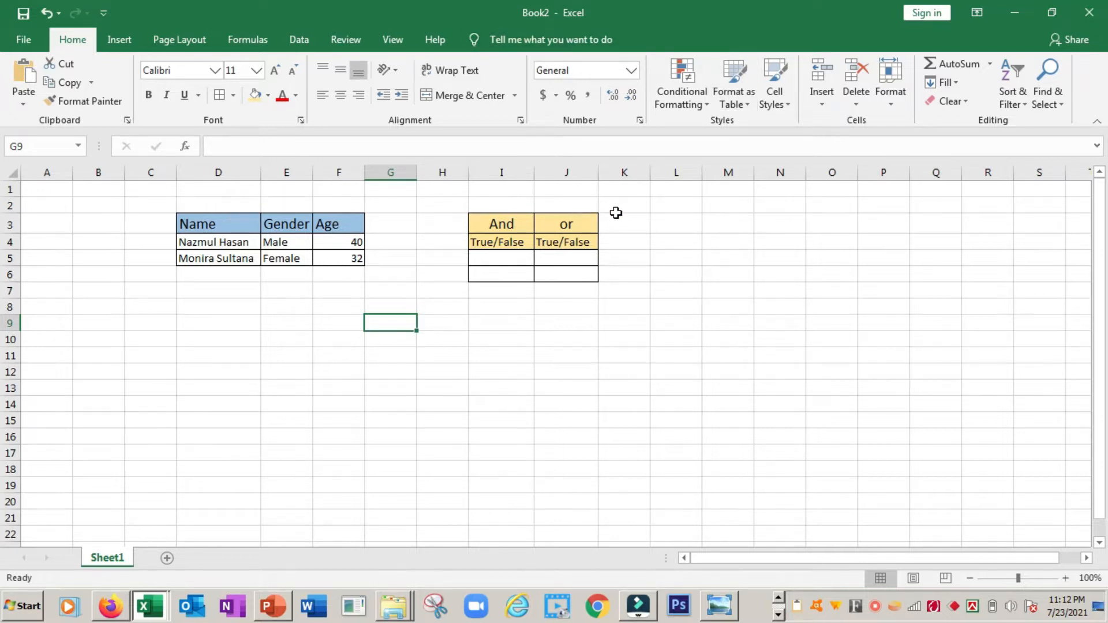
{"action": "left_click", "coordinate": [615, 208]}
{"action": "left_click", "coordinate": [206, 221]}
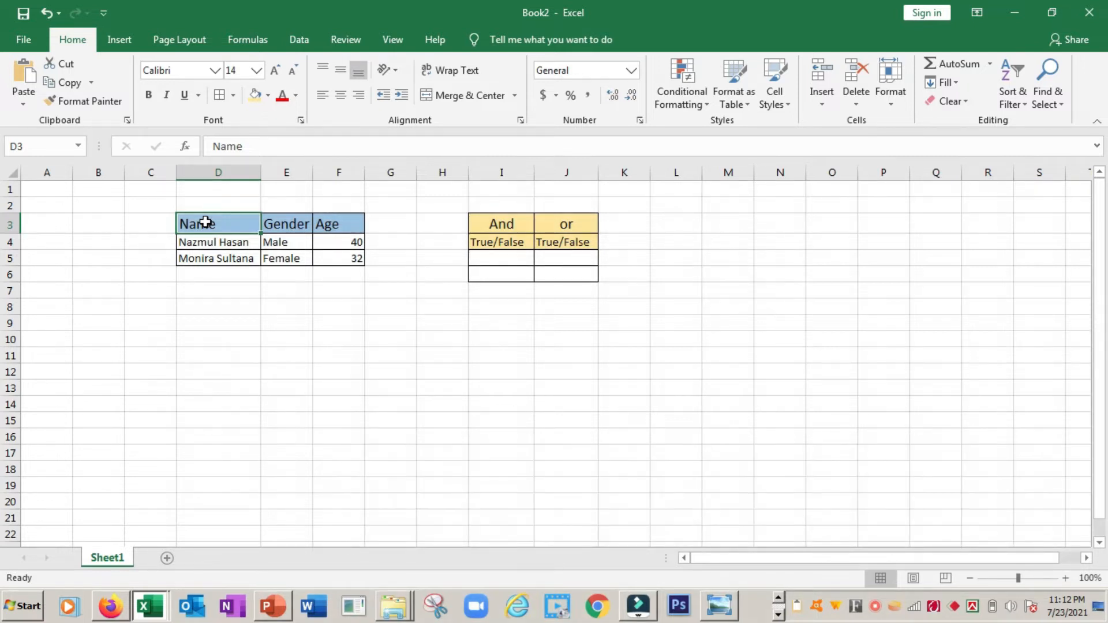
{"action": "left_click", "coordinate": [255, 300]}
{"action": "left_click_drag", "start_coordinate": [211, 226], "coordinate": [340, 259]}
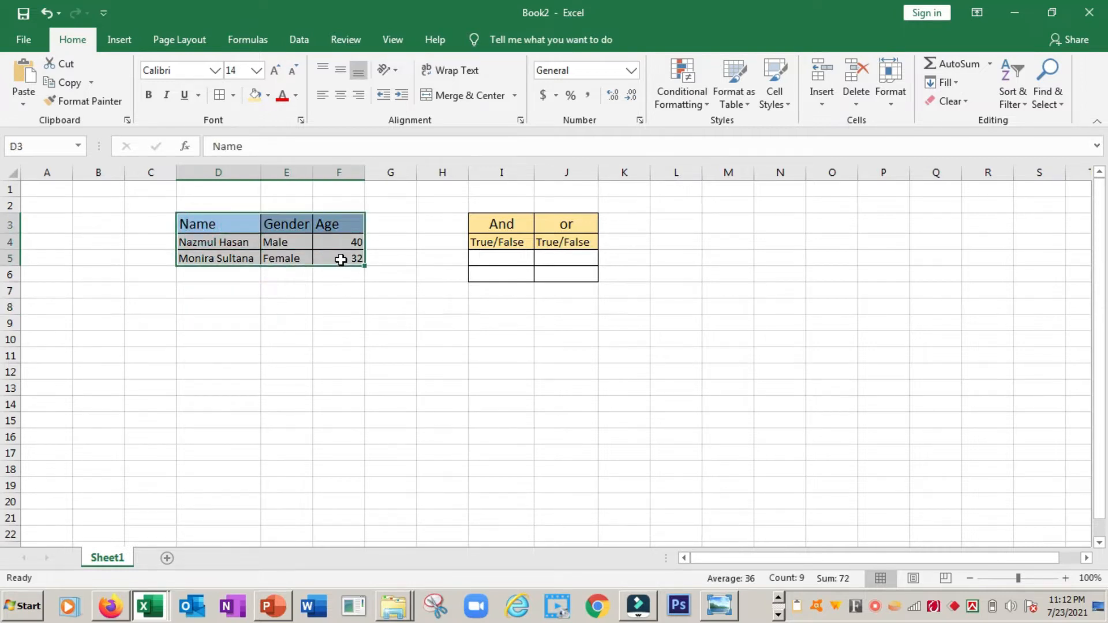
{"action": "left_click", "coordinate": [518, 227]}
{"action": "left_click", "coordinate": [504, 260]}
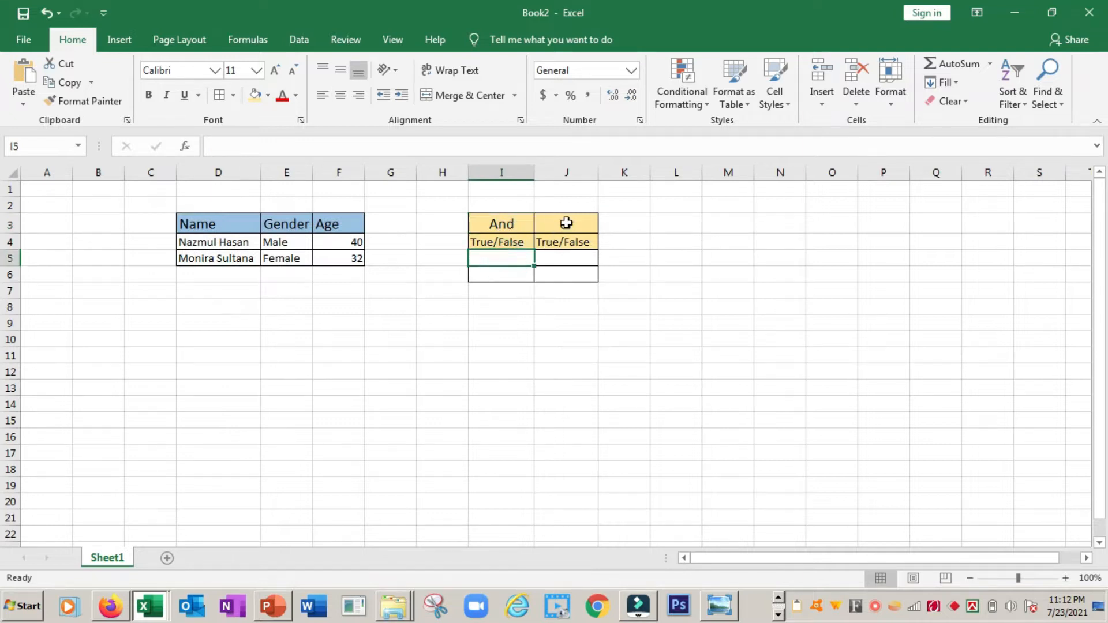
{"action": "left_click", "coordinate": [572, 259]}
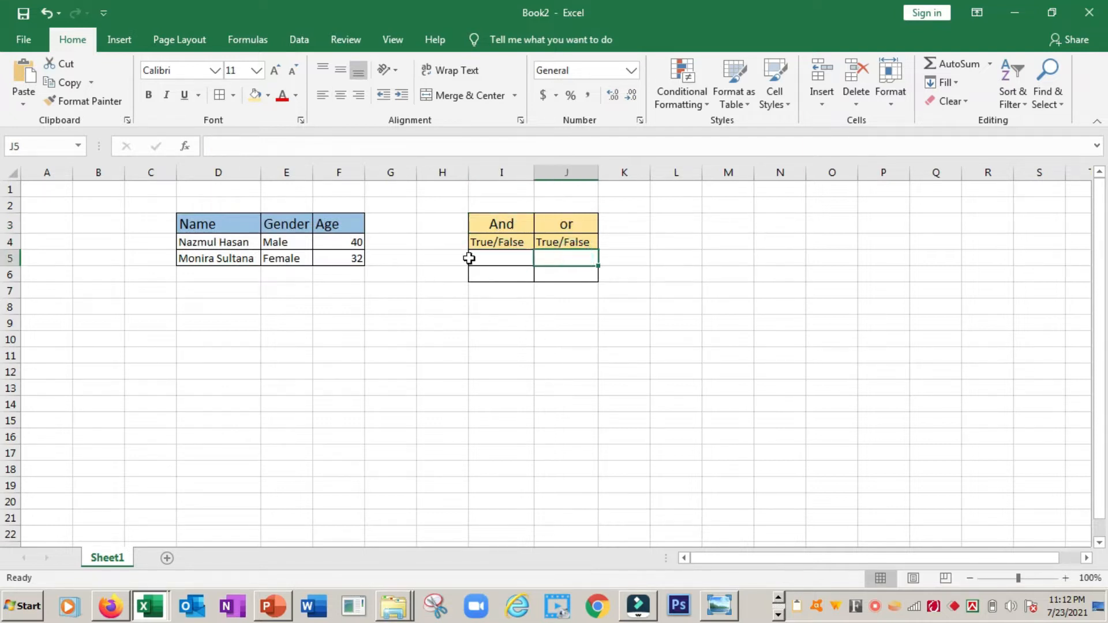
Enter =AND(E4="Male",F4>=30) in cell I5 to test the first person's gender and age together.
{"action": "left_click", "coordinate": [506, 260]}
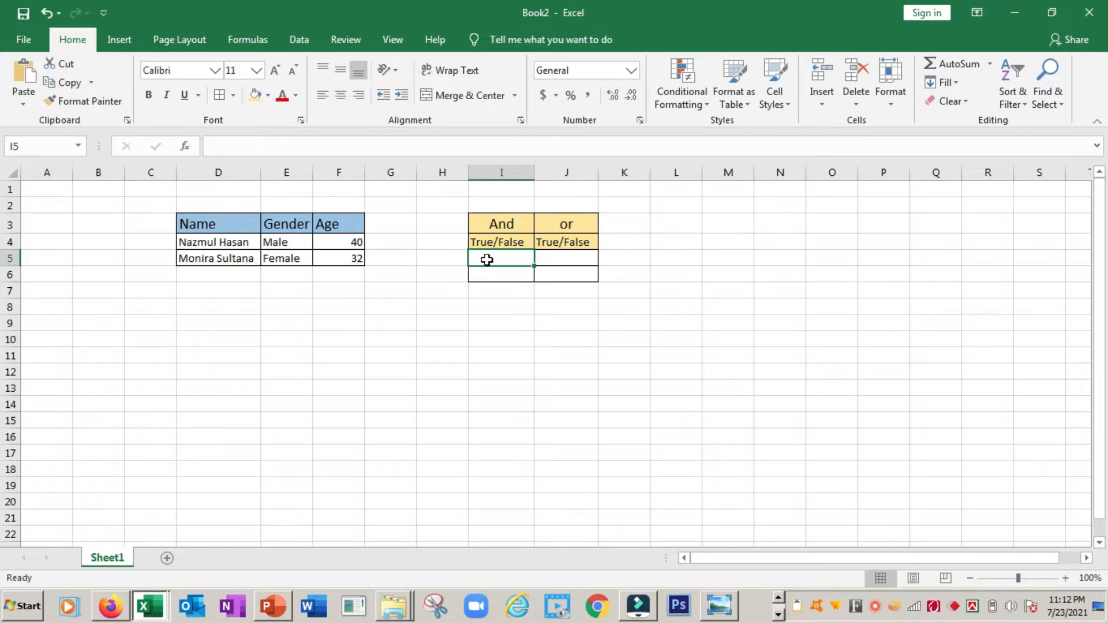
{"action": "type", "text": "="}
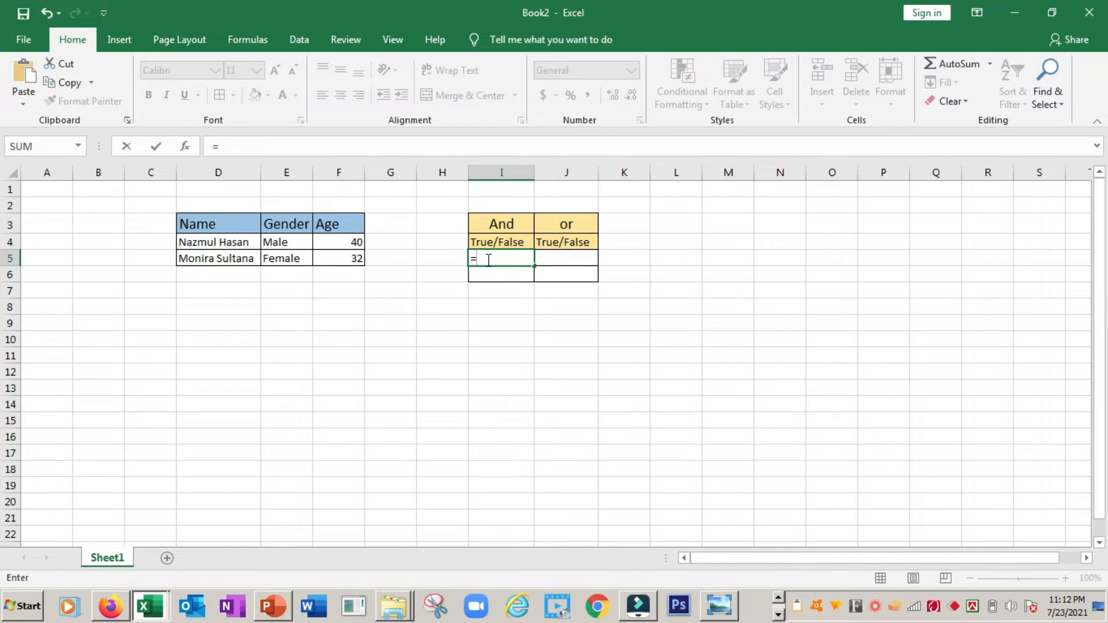
{"action": "type", "text": "and"}
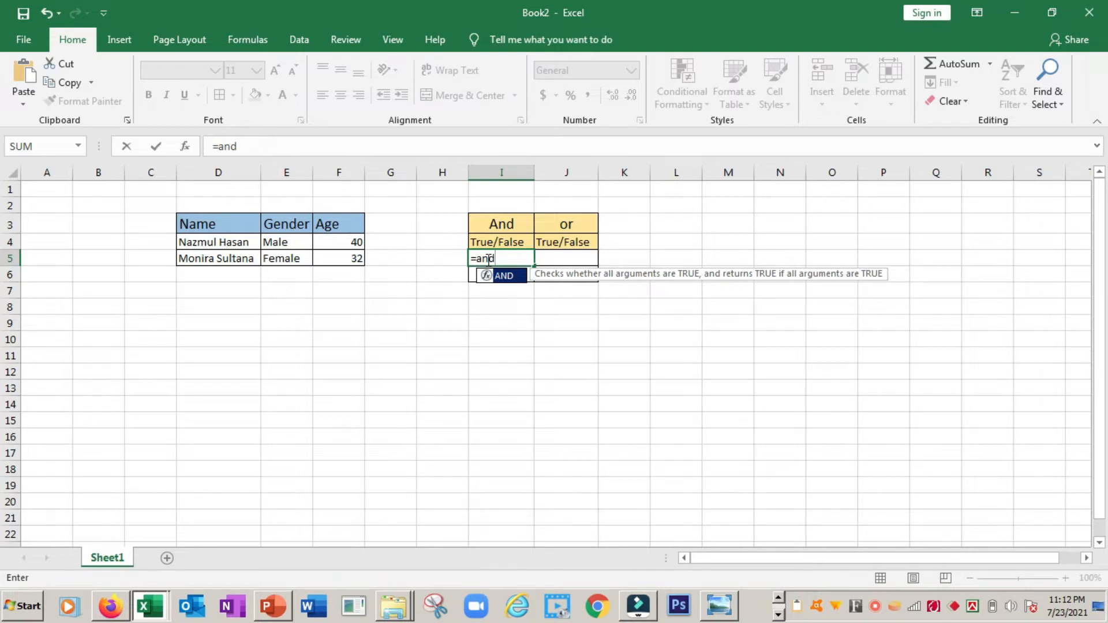
{"action": "type", "text": "("}
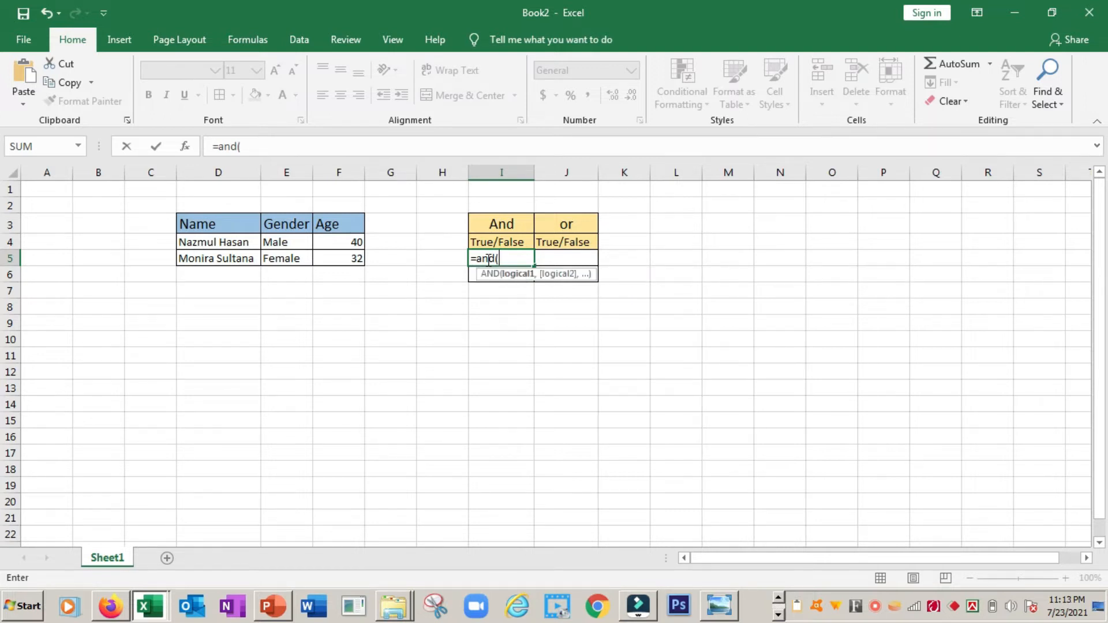
{"action": "left_click", "coordinate": [287, 243]}
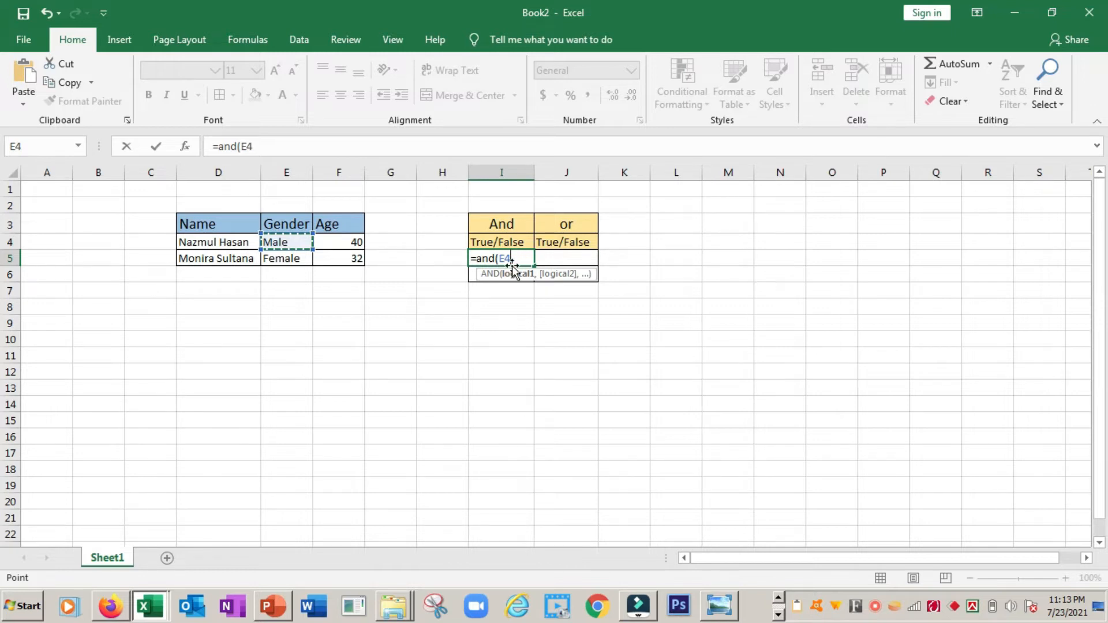
{"action": "type", "text": "=\"M"}
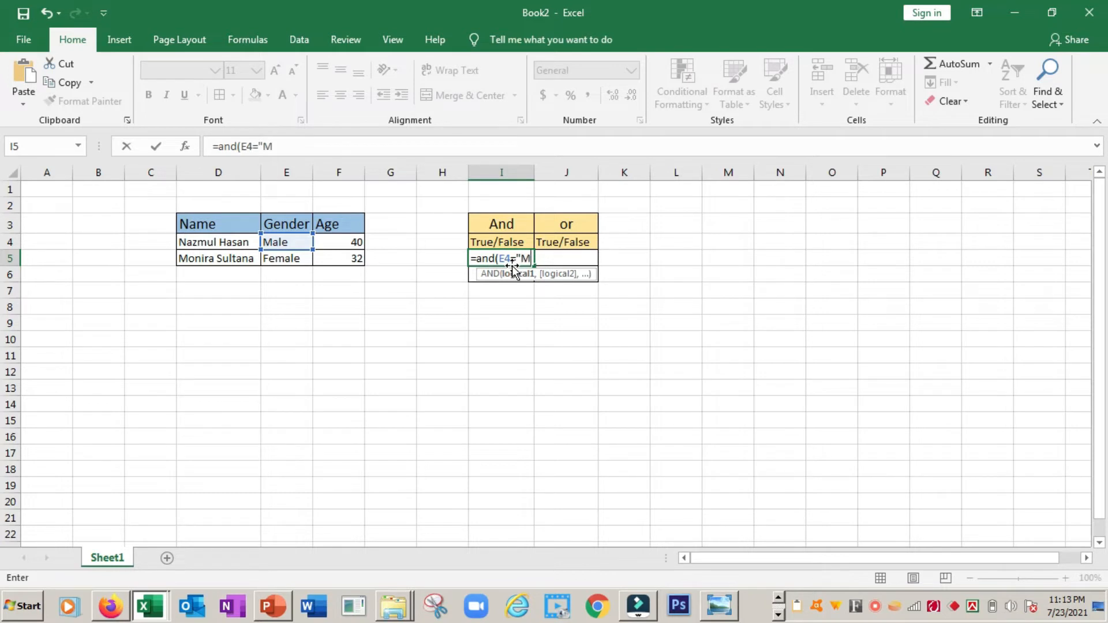
{"action": "type", "text": "ale\","}
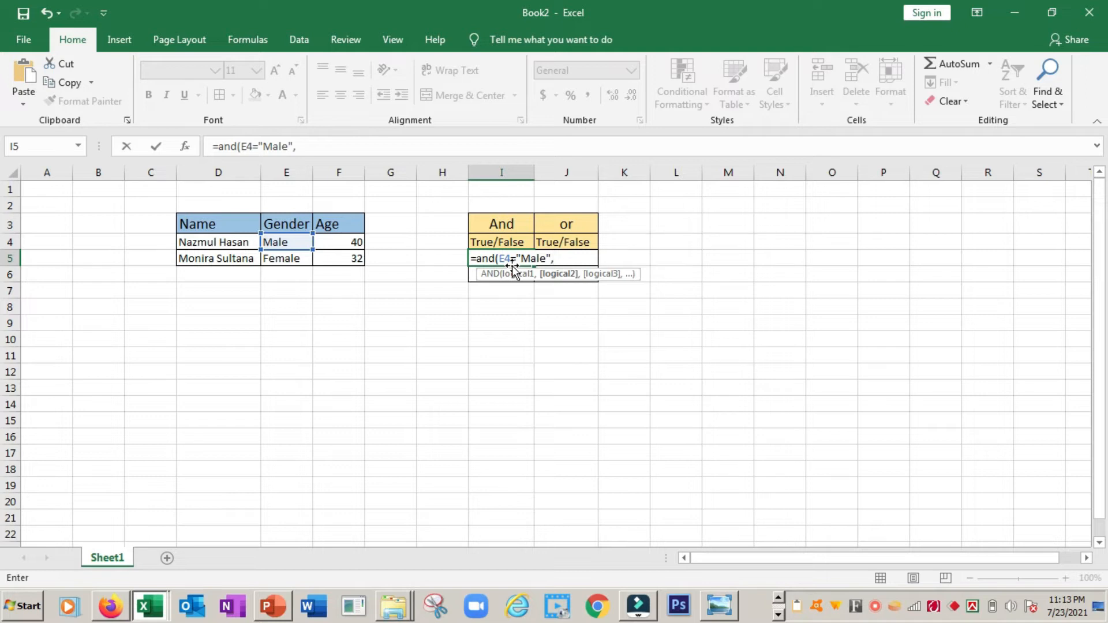
{"action": "left_click", "coordinate": [345, 244]}
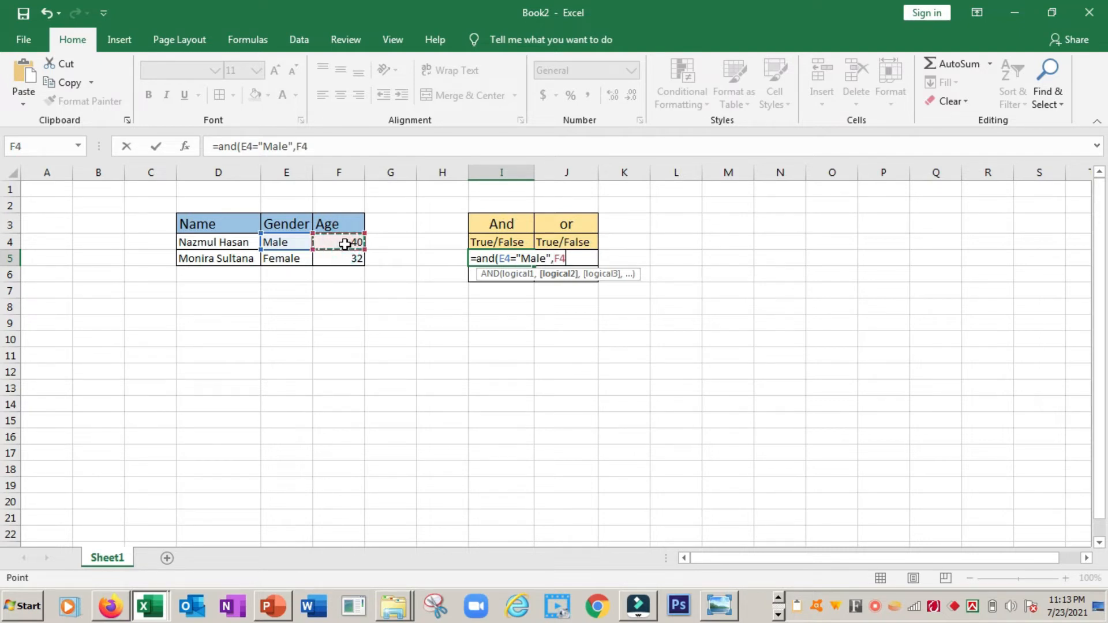
{"action": "type", "text": ">=30"}
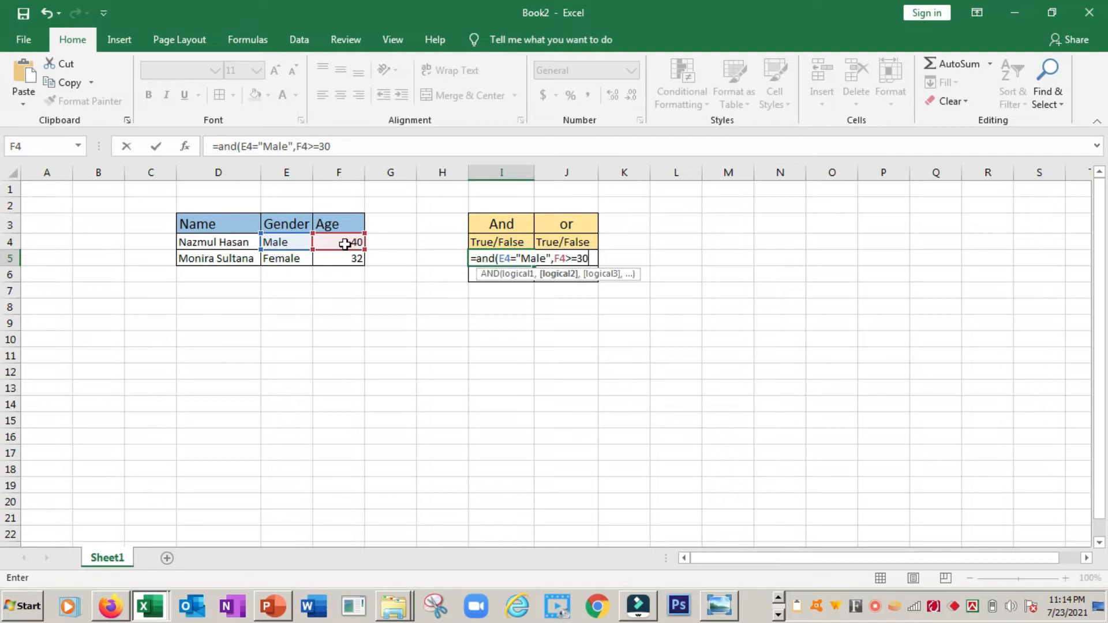
{"action": "type", "text": ")"}
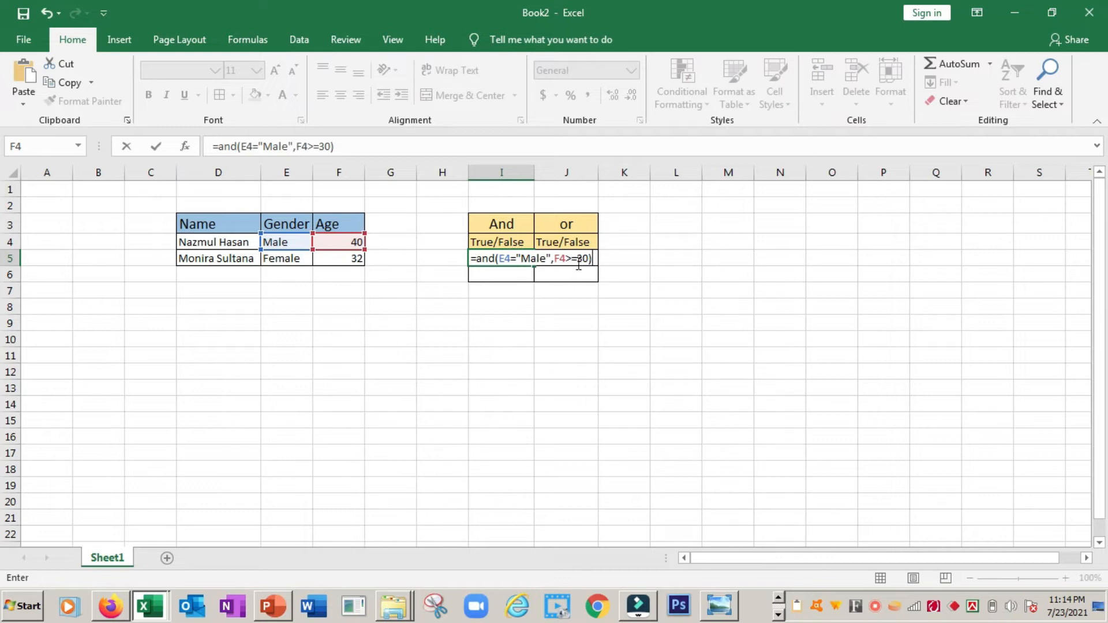
{"action": "key", "text": "Return"}
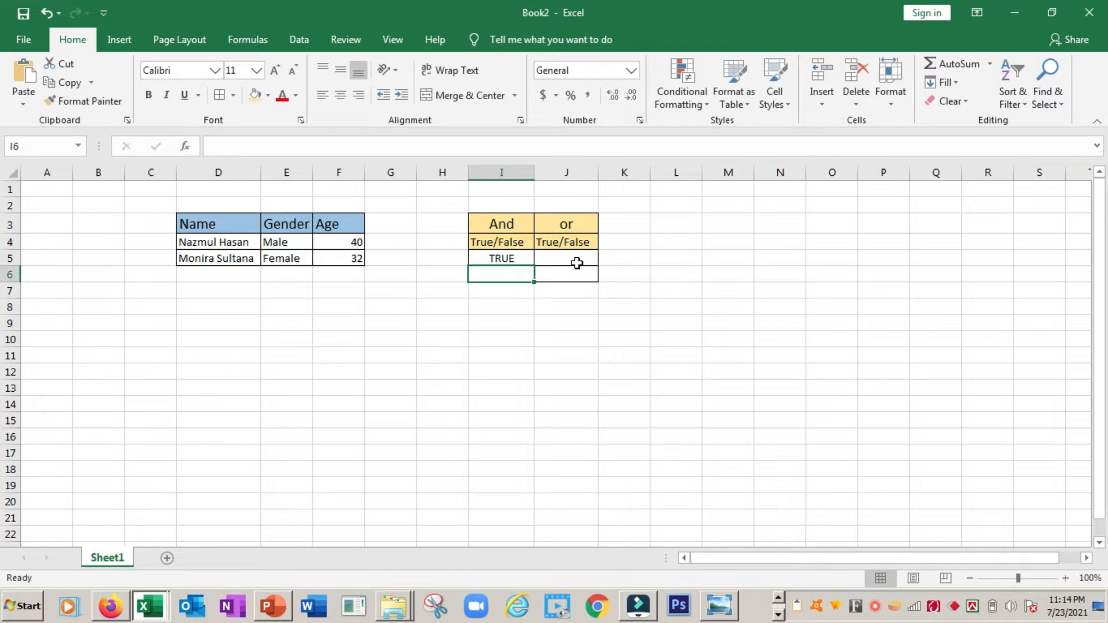
Fill the AND formula from I5 down to I6 and open the copied formula to check its references.
{"action": "left_click", "coordinate": [523, 258]}
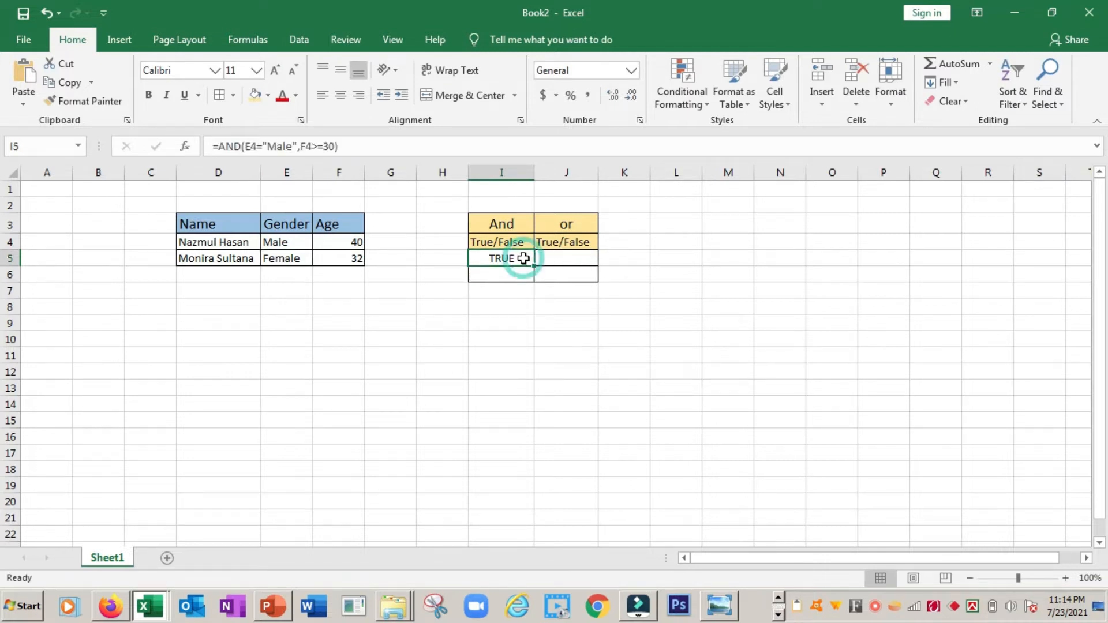
{"action": "left_click", "coordinate": [513, 263]}
{"action": "left_click", "coordinate": [508, 257]}
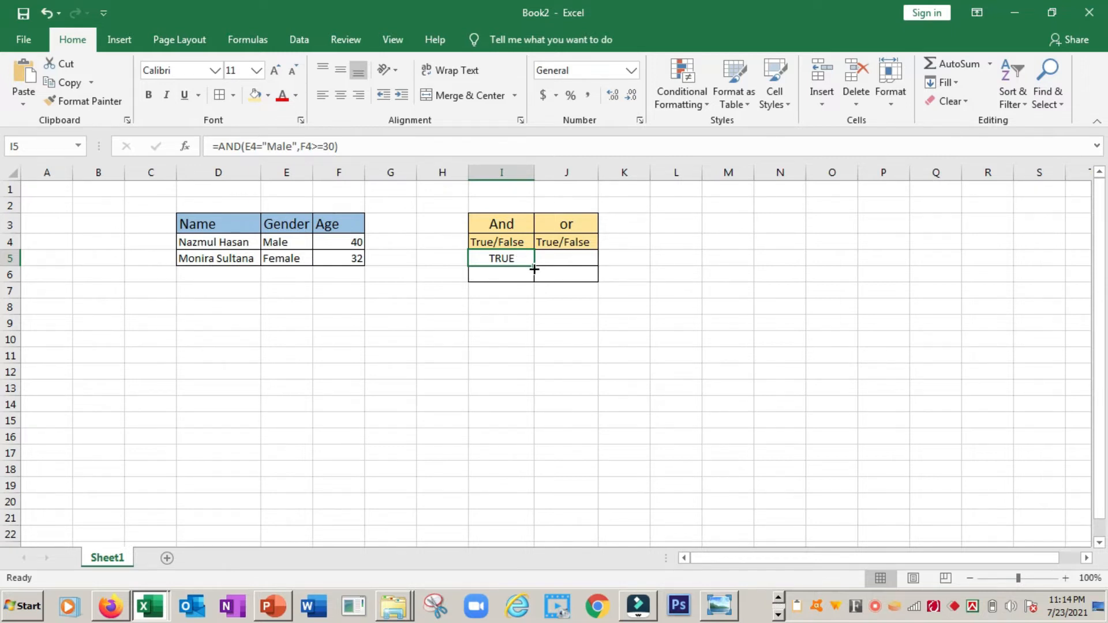
{"action": "left_click_drag", "start_coordinate": [534, 269], "coordinate": [534, 281]}
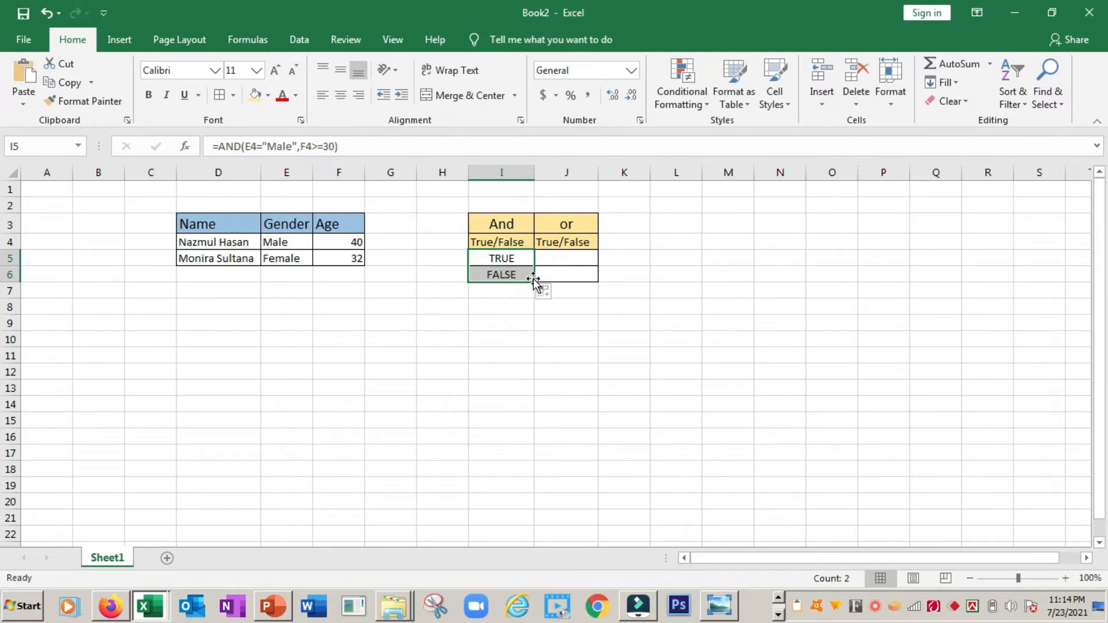
{"action": "left_click", "coordinate": [512, 276]}
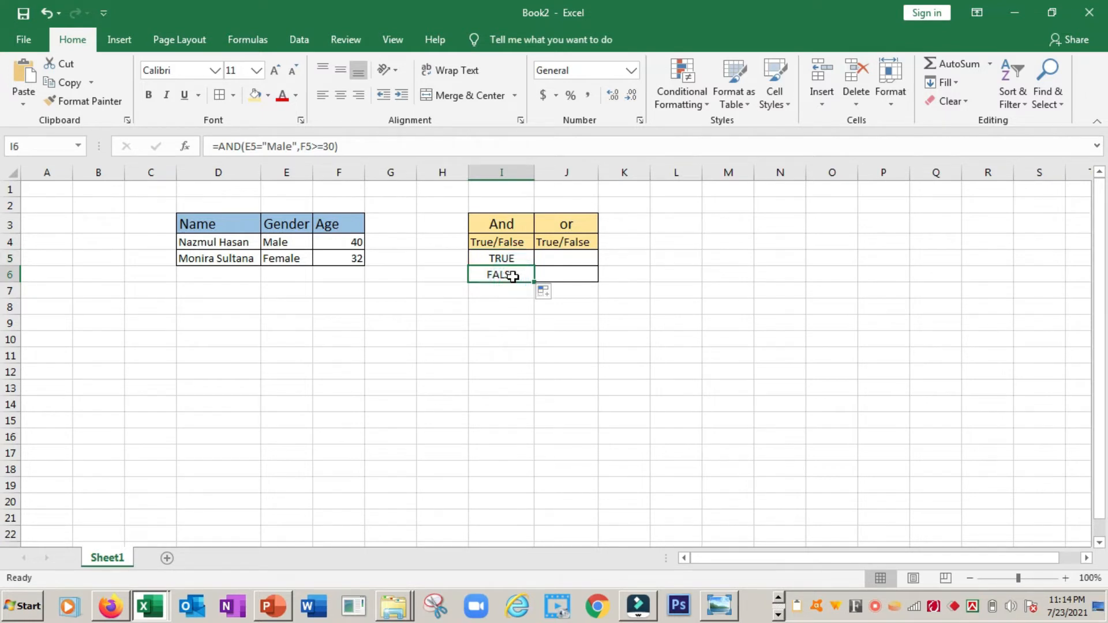
{"action": "double_click", "coordinate": [513, 276]}
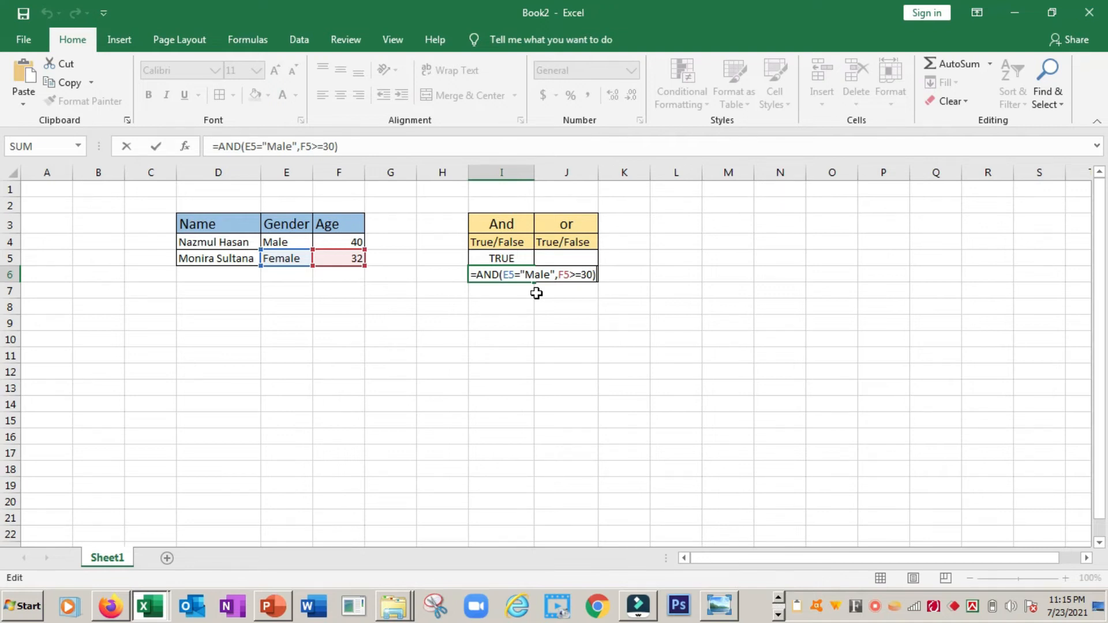
Enter =OR(E4="Male",F4>=30) in cell J5 to test whether either the gender or the age condition is met.
{"action": "left_click", "coordinate": [557, 258]}
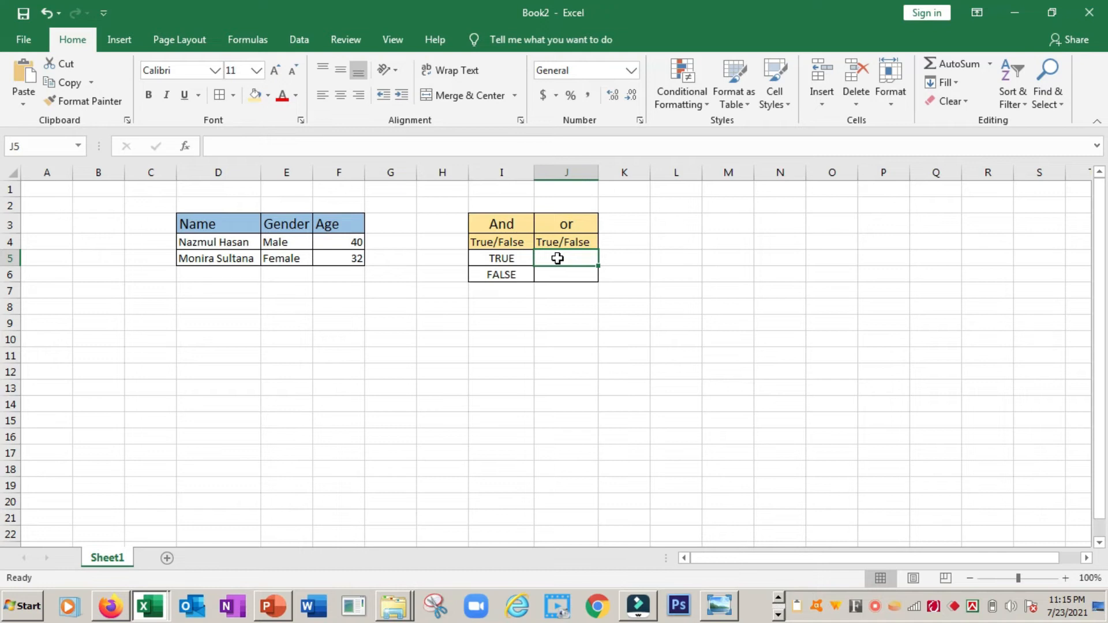
{"action": "type", "text": "="}
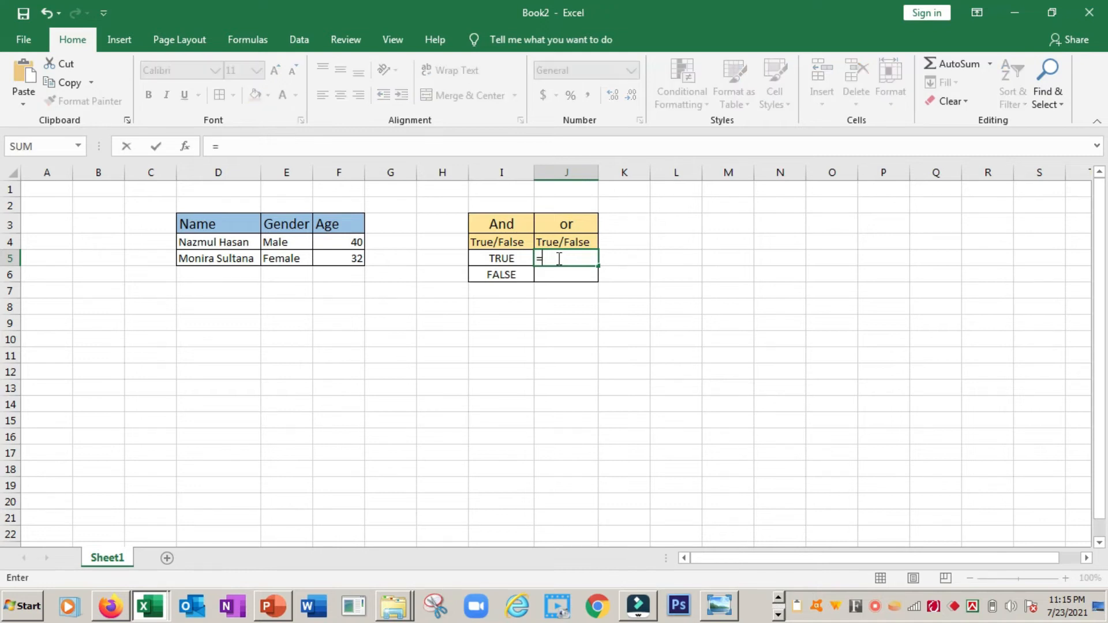
{"action": "type", "text": "oe"}
{"action": "key", "text": "BackSpace"}
{"action": "type", "text": "r"}
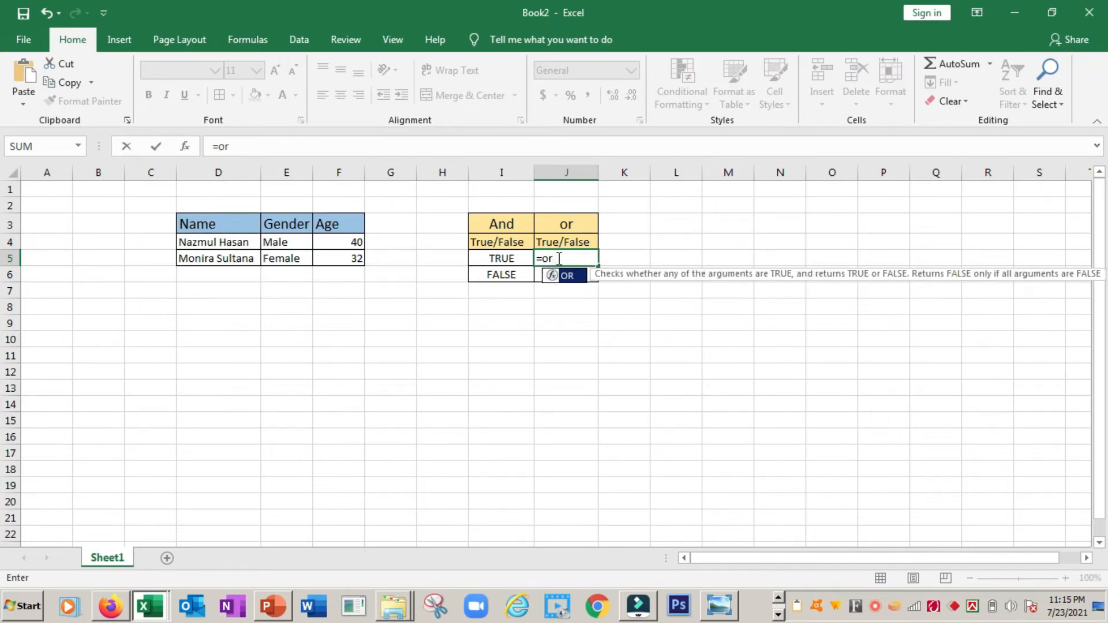
{"action": "type", "text": "("}
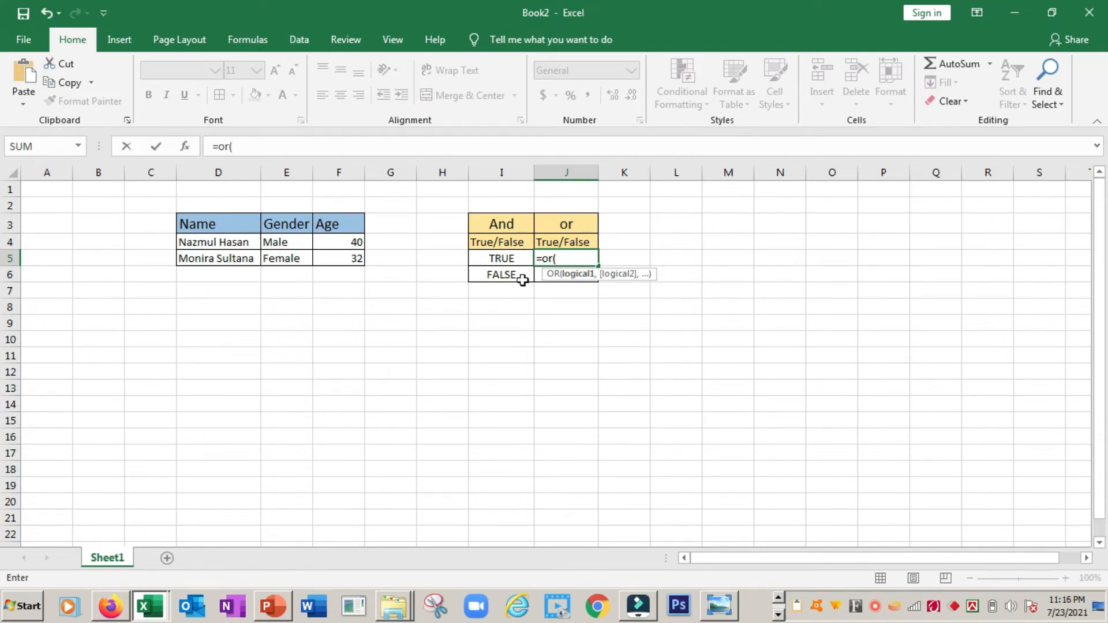
{"action": "left_click", "coordinate": [282, 243]}
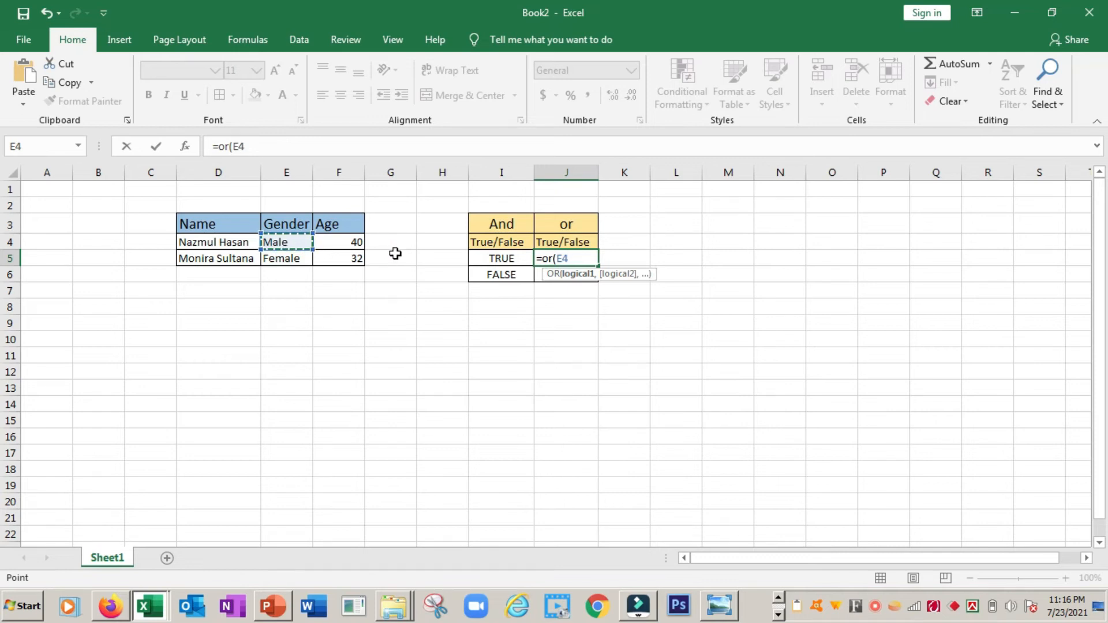
{"action": "type", "text": "=\"M"}
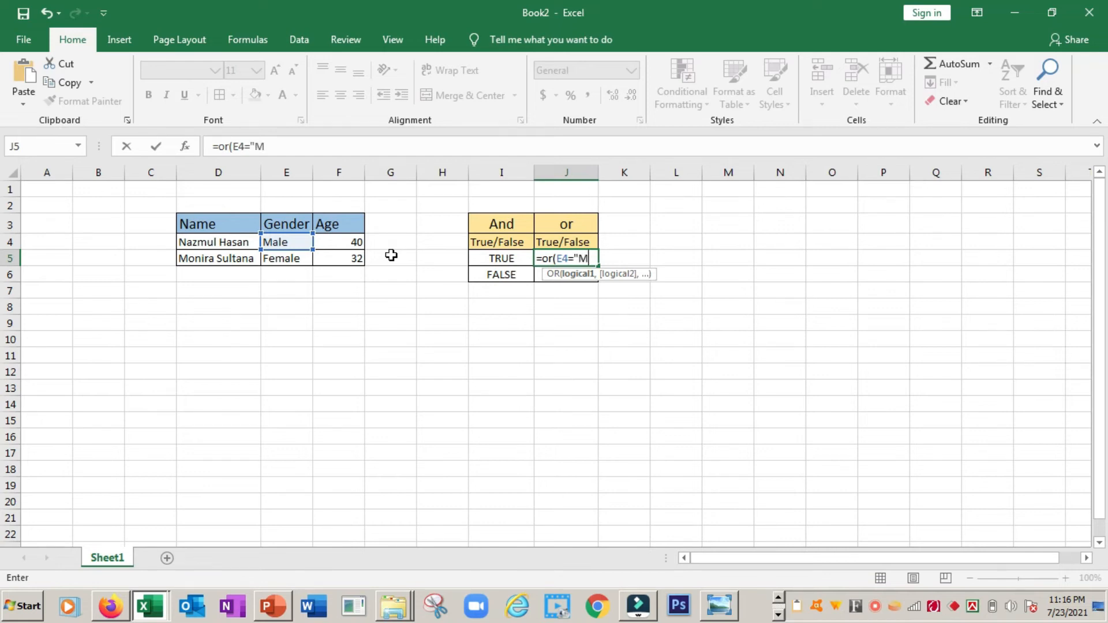
{"action": "type", "text": "ale\","}
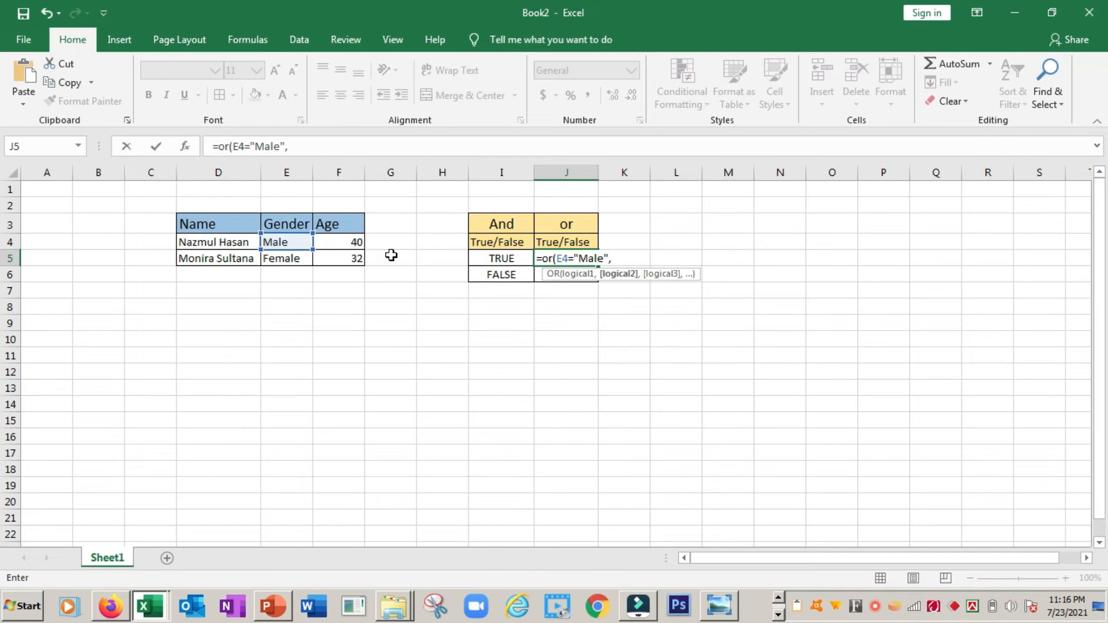
{"action": "left_click", "coordinate": [340, 243]}
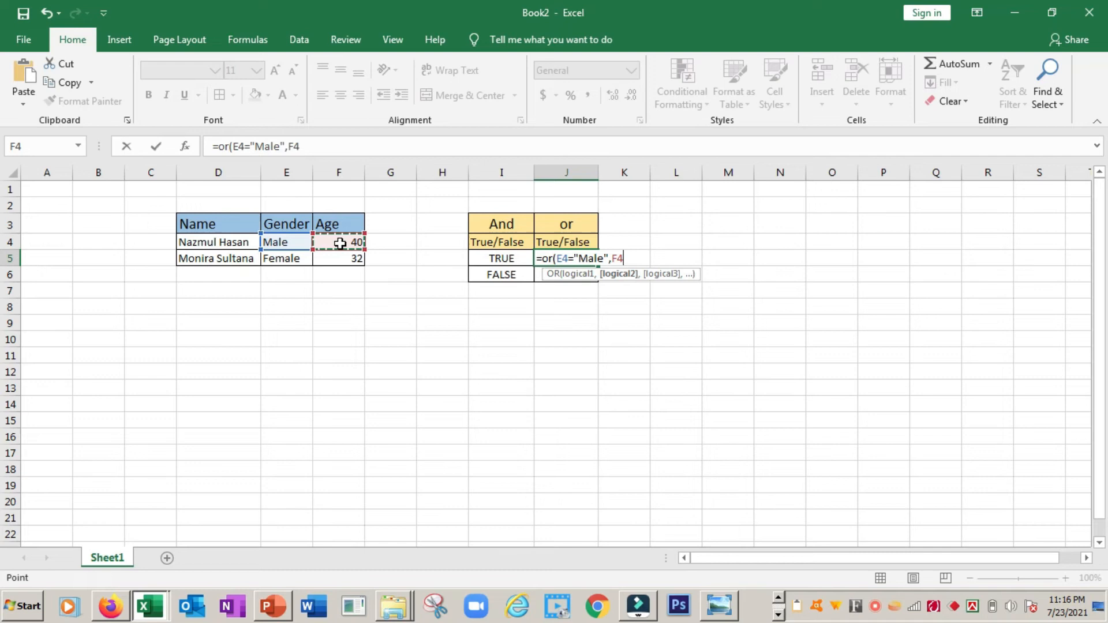
{"action": "type", "text": ">=30)"}
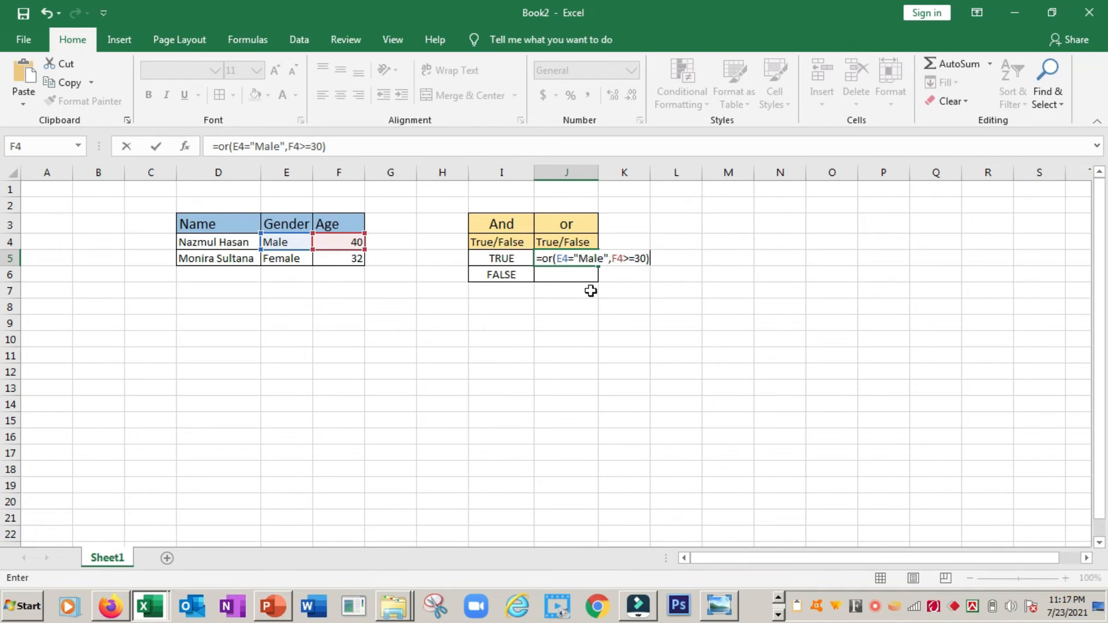
{"action": "key", "text": "Return"}
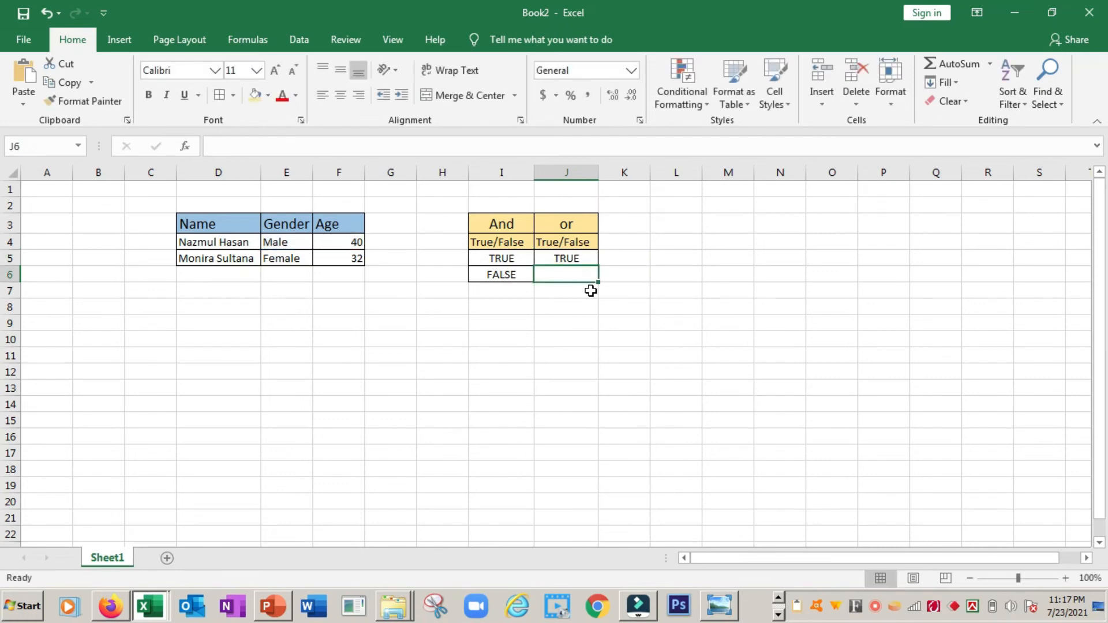
Check the OR formula in J5 and fill it down to J6.
{"action": "left_click", "coordinate": [577, 258]}
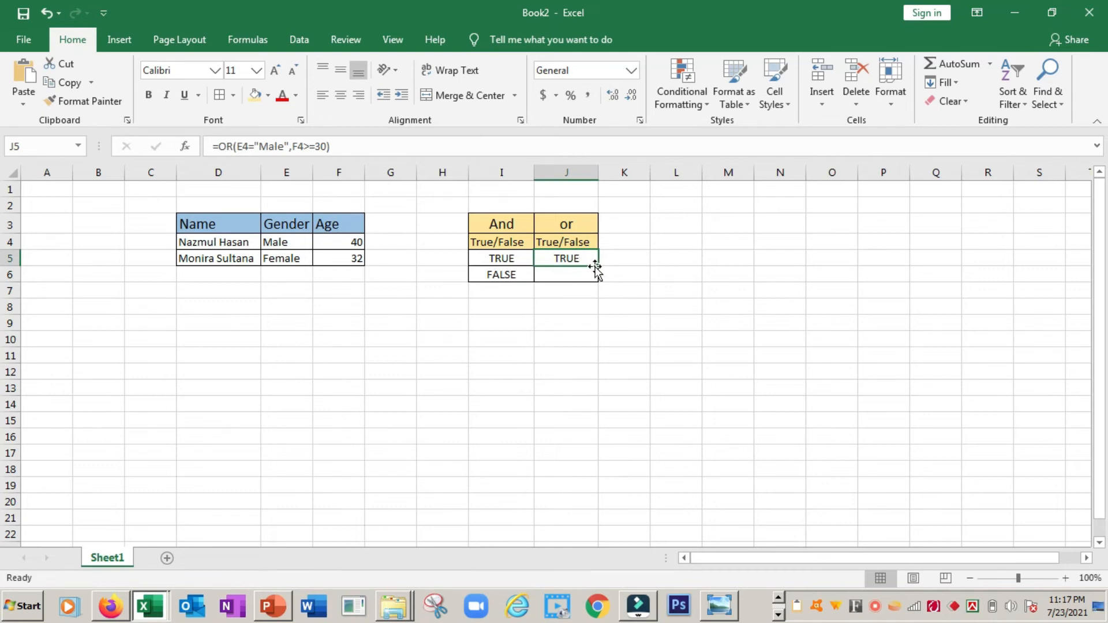
{"action": "key", "text": "F2"}
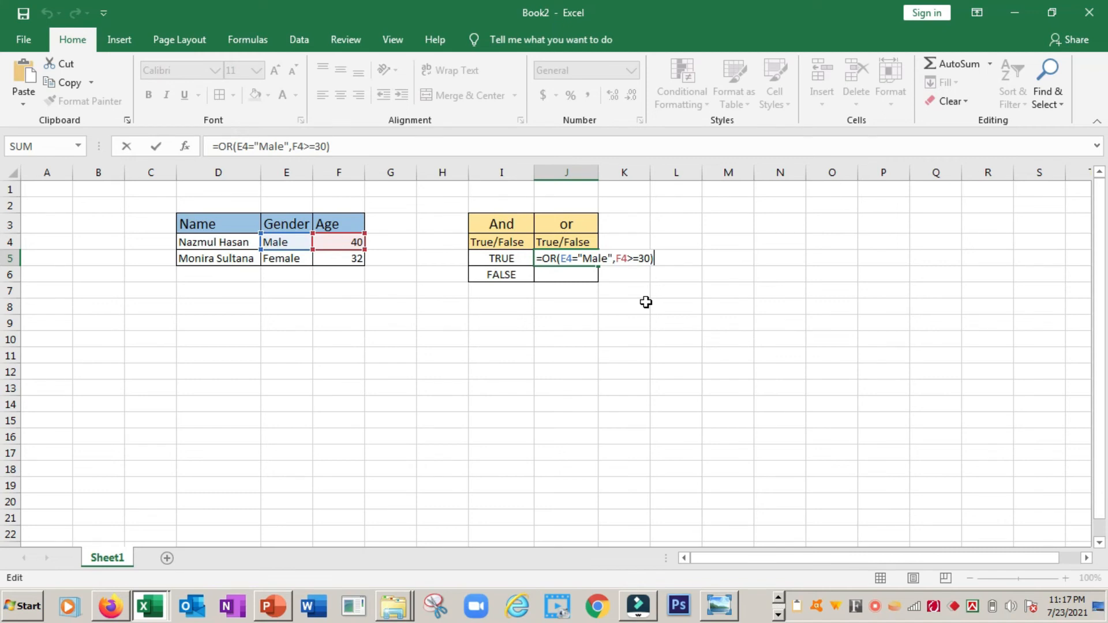
{"action": "left_click", "coordinate": [507, 278]}
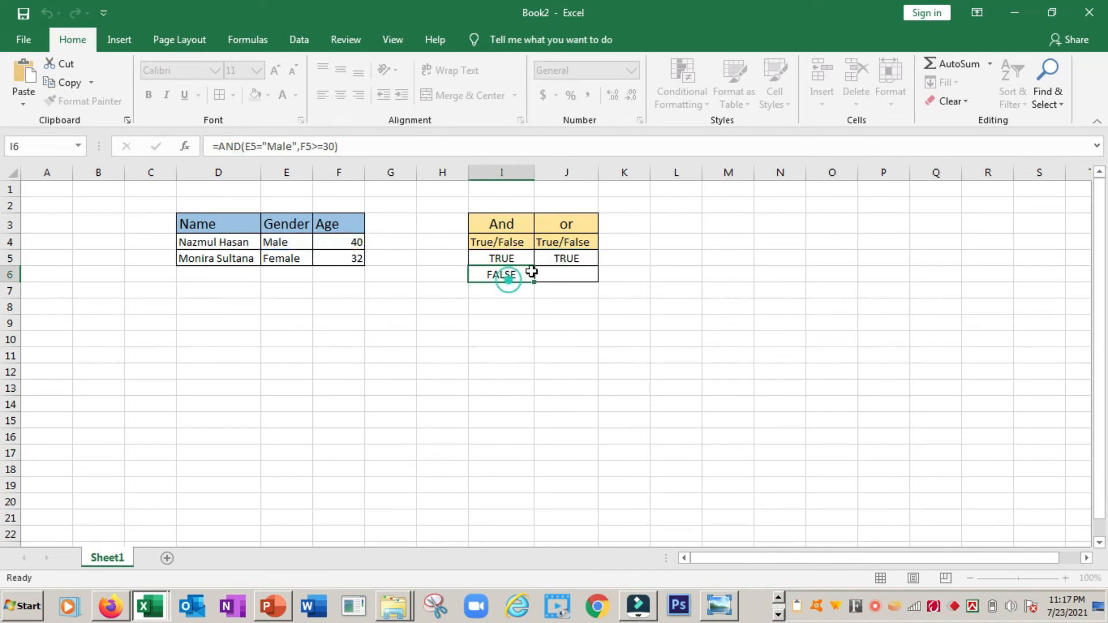
{"action": "left_click", "coordinate": [595, 263]}
{"action": "left_click_drag", "start_coordinate": [597, 270], "coordinate": [598, 284]}
Review the OR formulas in J6 and J5 and the cells they reference, keeping both as they are.
{"action": "left_click", "coordinate": [585, 279]}
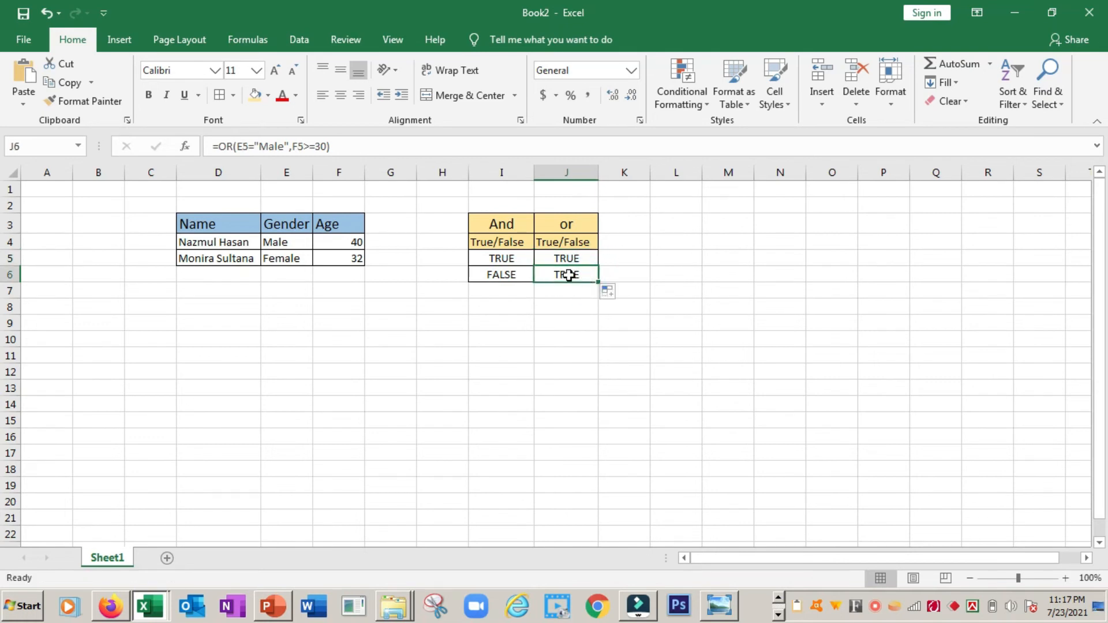
{"action": "double_click", "coordinate": [569, 275]}
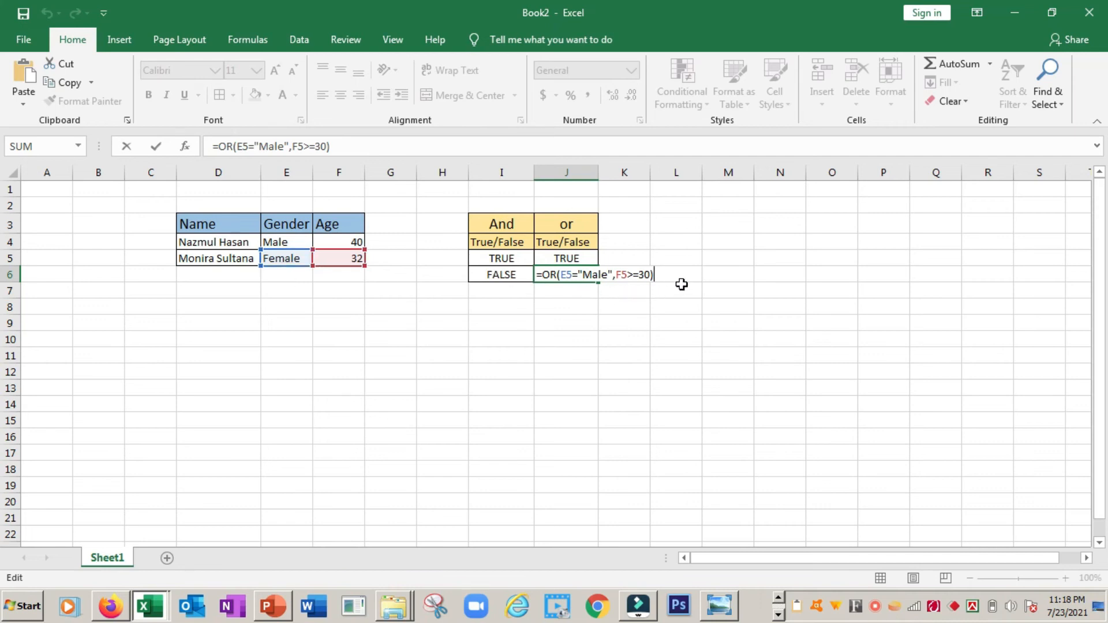
{"action": "key", "text": "Return"}
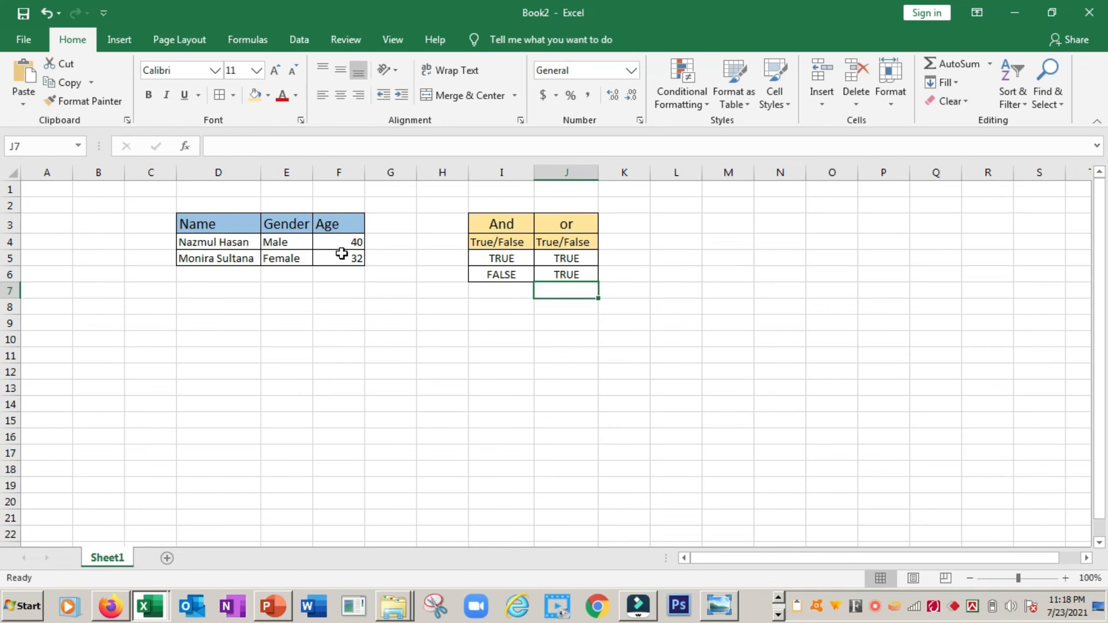
{"action": "left_click", "coordinate": [581, 260]}
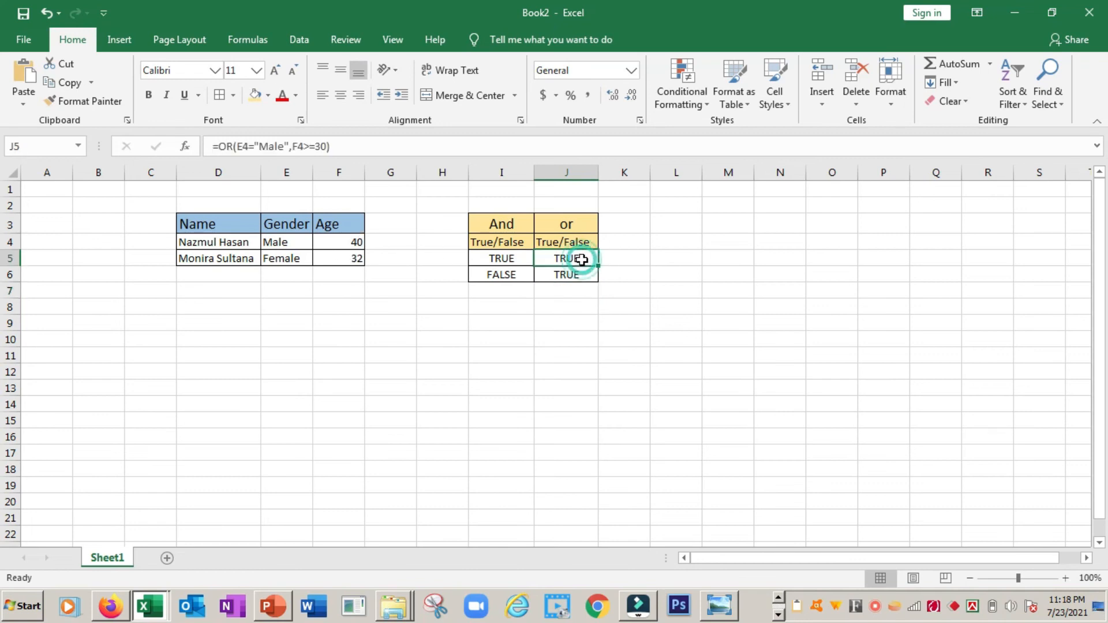
{"action": "double_click", "coordinate": [581, 260]}
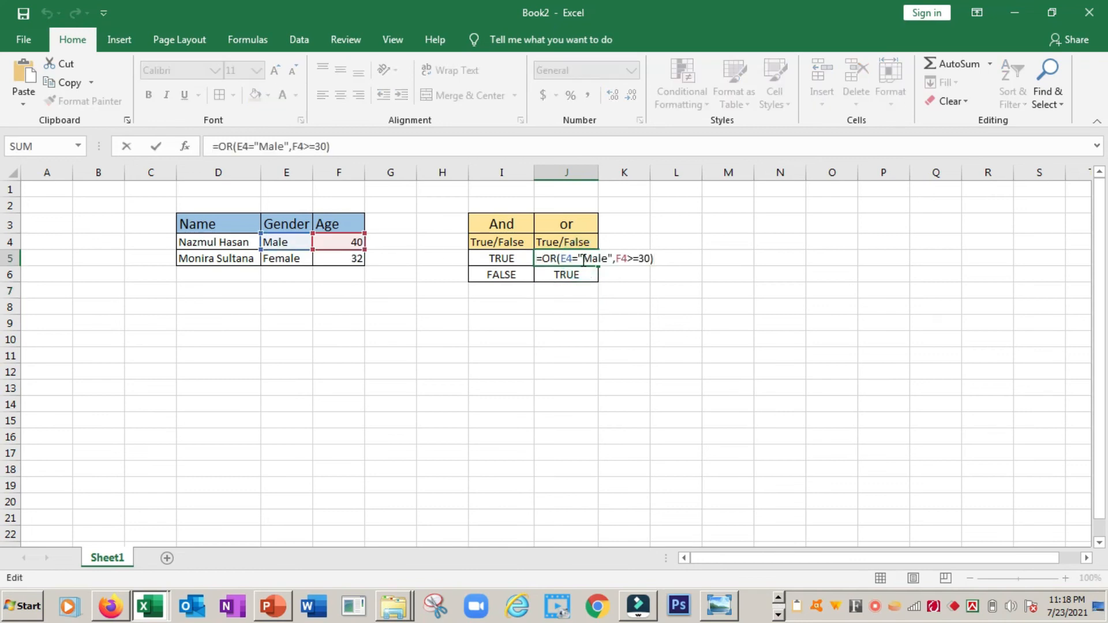
{"action": "key", "text": "Return"}
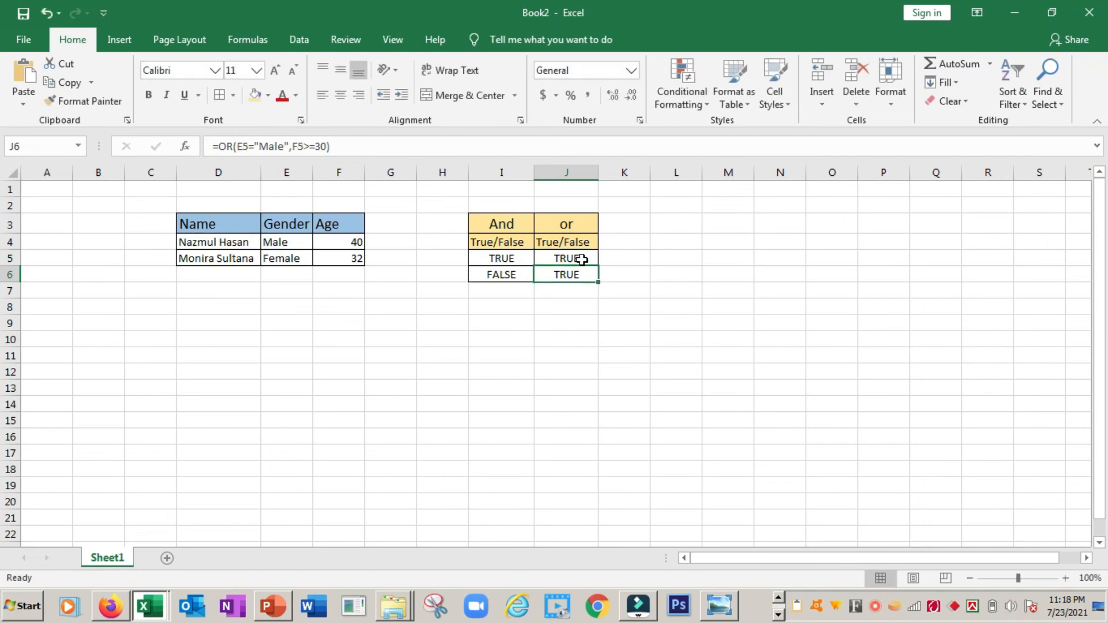